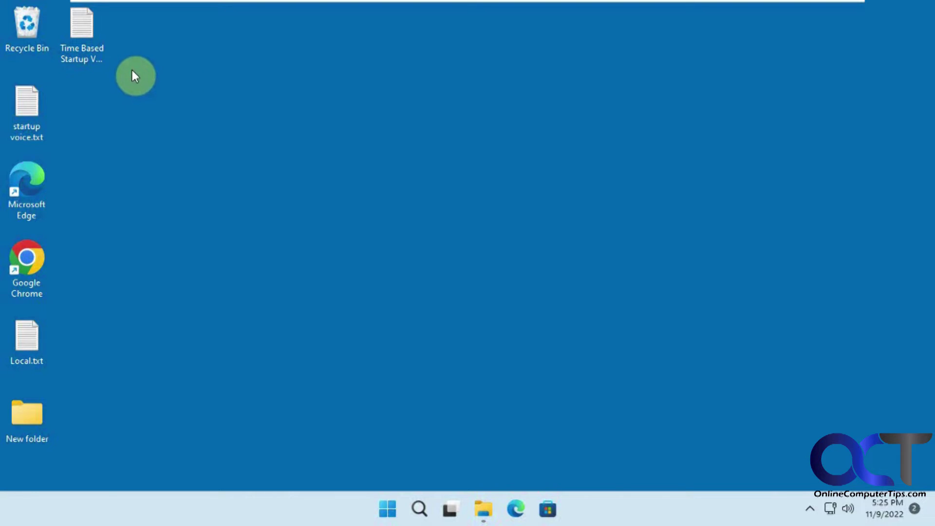
Open startup voice.txt in Notepad, review its spoken welcome message, then close it.
{"action": "double_click", "coordinate": [26, 115]}
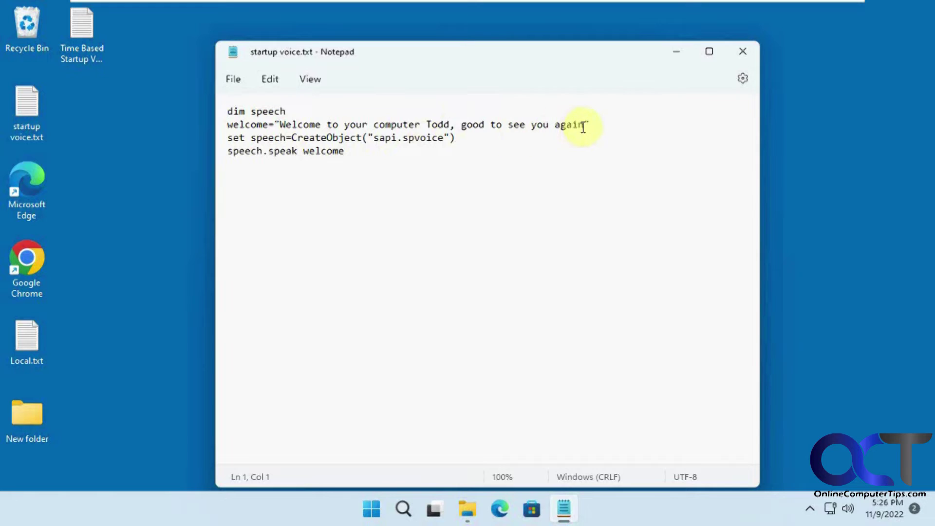
{"action": "left_click_drag", "start_coordinate": [584, 125], "coordinate": [280, 125]}
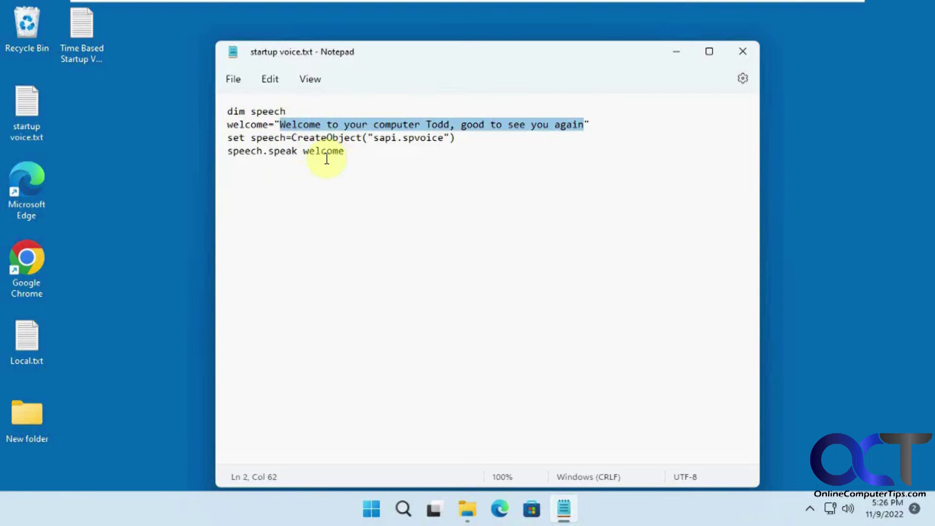
{"action": "left_click", "coordinate": [350, 167]}
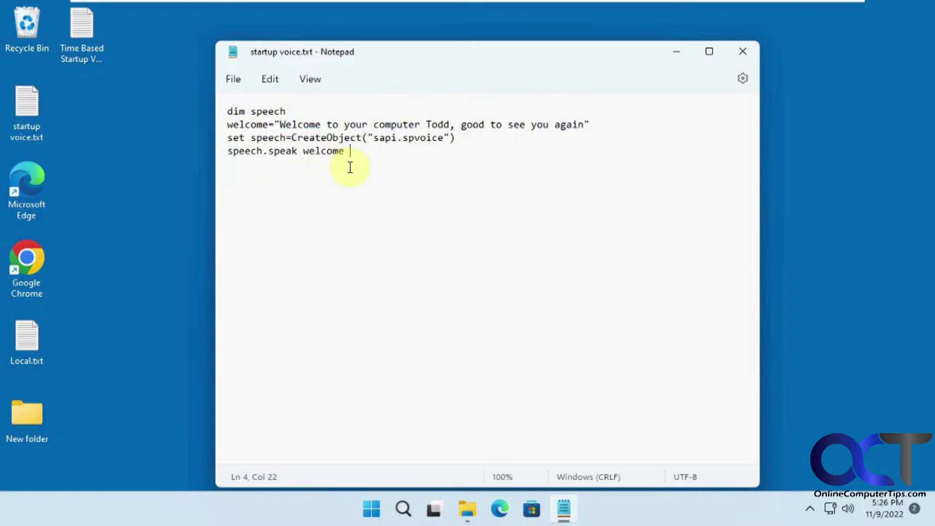
{"action": "left_click", "coordinate": [744, 52]}
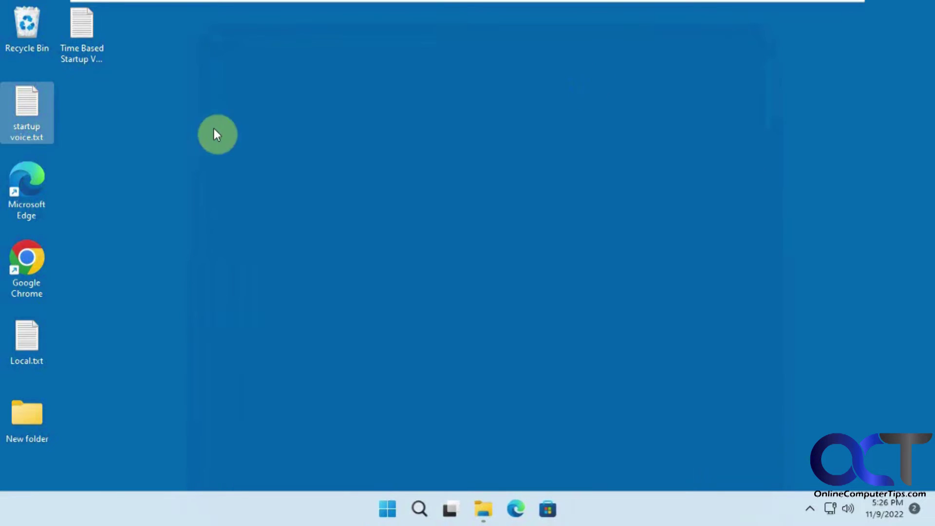
Rename startup voice.txt to startup voice.vbs, accepting the extension-change warning.
{"action": "left_click", "coordinate": [34, 138]}
{"action": "double_click", "coordinate": [39, 138]}
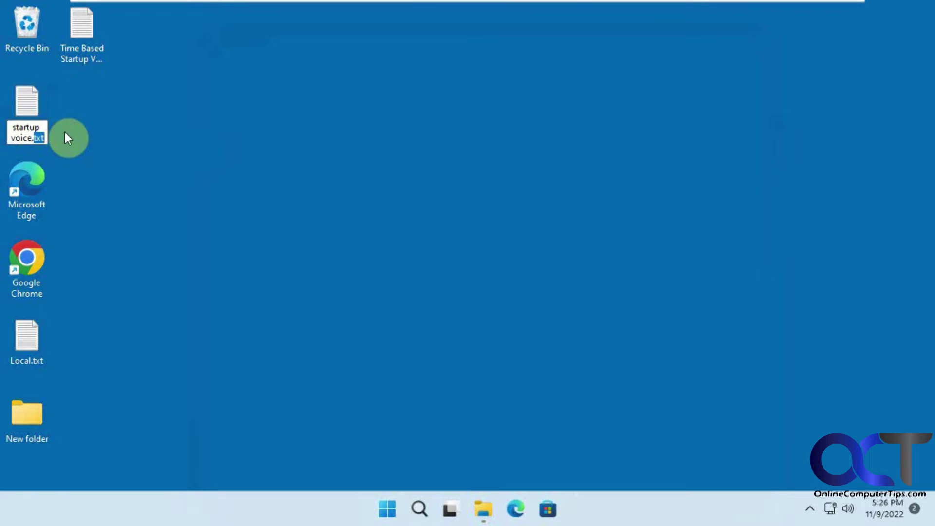
{"action": "type", "text": "vbs"}
{"action": "key", "text": "Return"}
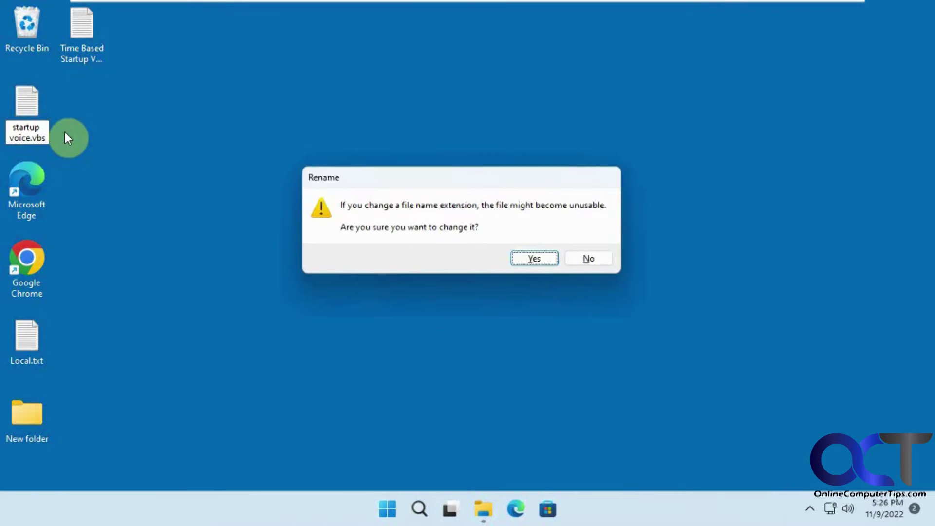
{"action": "key", "text": "Return"}
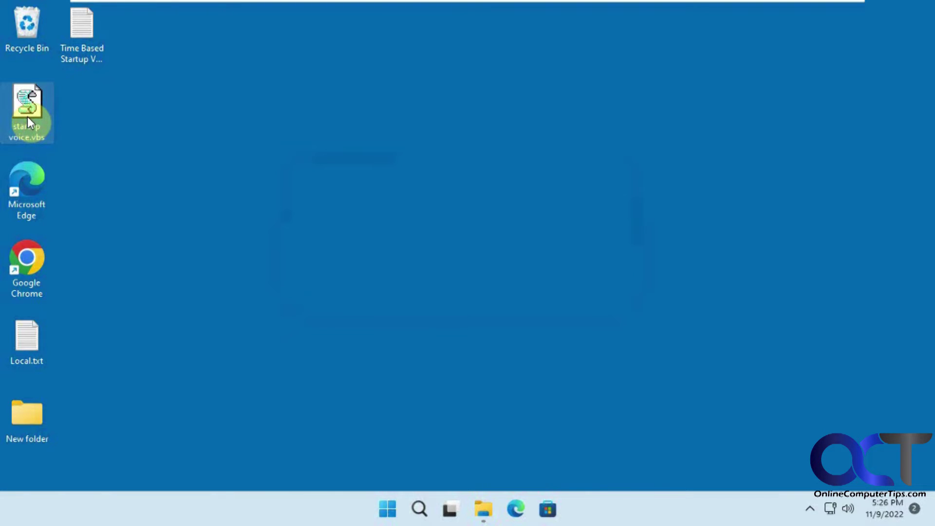
Review the If/ElseIf morning, afternoon and evening greetings in Time Based Startup Voice.txt, then close Notepad.
{"action": "double_click", "coordinate": [81, 43]}
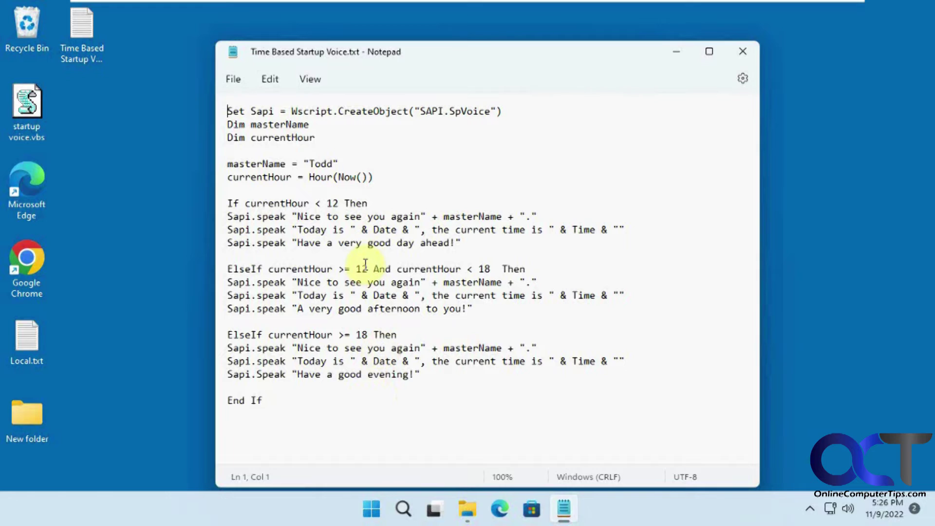
{"action": "left_click", "coordinate": [744, 51]}
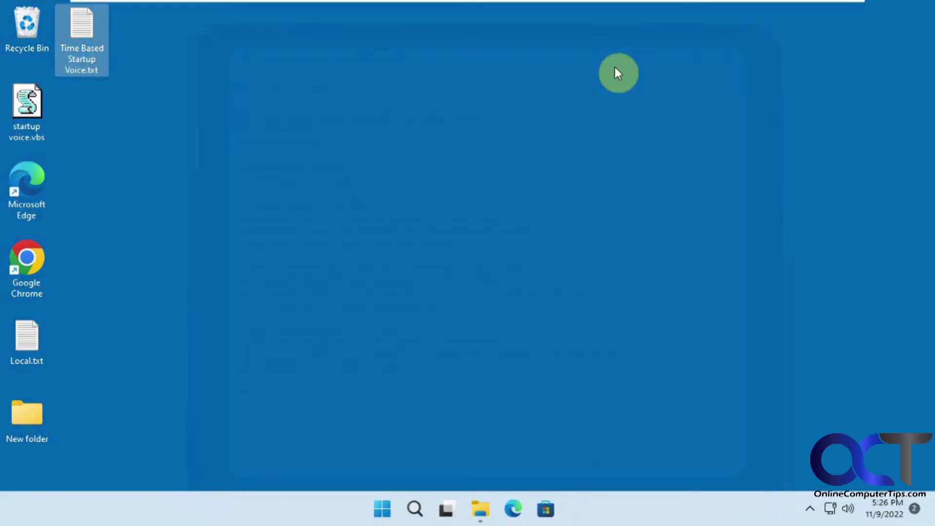
Rename Time Based Startup Voice.txt to Time Based Startup Voice.vbs and run it.
{"action": "left_click", "coordinate": [89, 68]}
{"action": "left_click_drag", "start_coordinate": [89, 71], "coordinate": [108, 68]}
{"action": "type", "text": "vbs"}
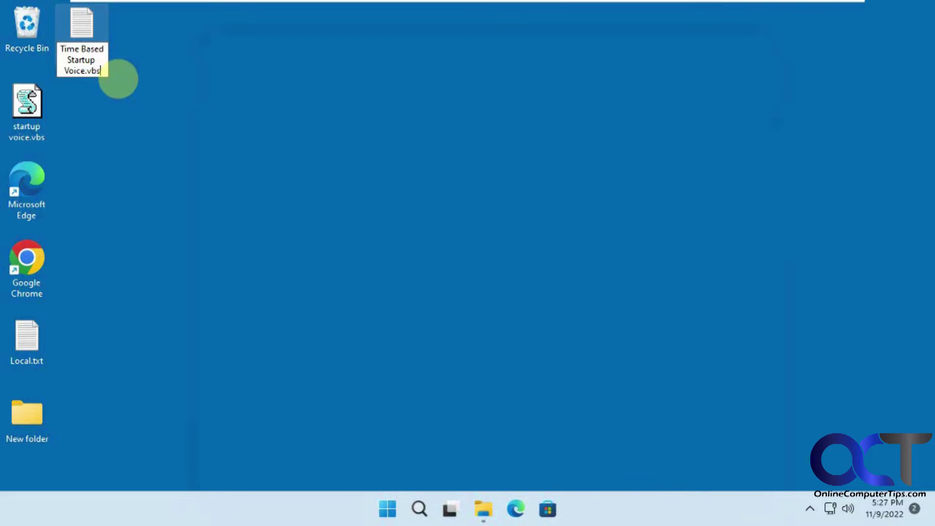
{"action": "key", "text": "Return"}
{"action": "key", "text": "Return"}
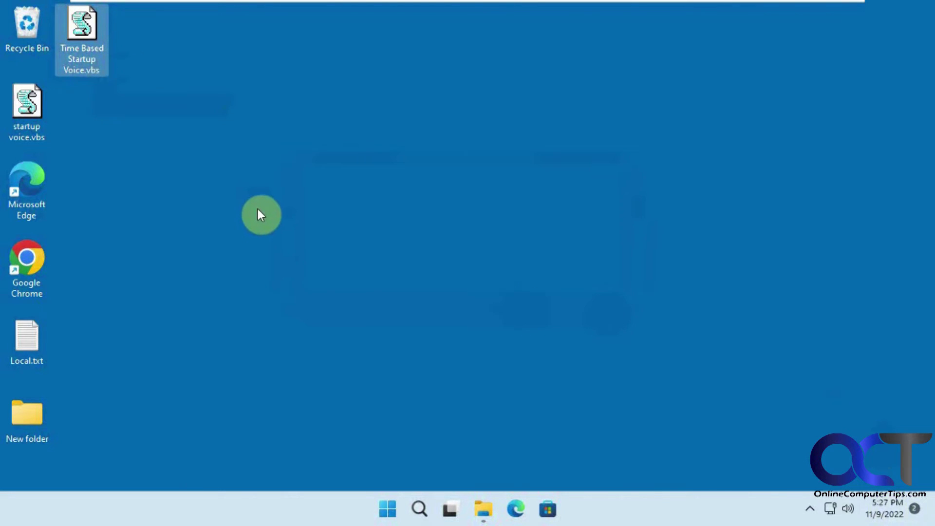
{"action": "double_click", "coordinate": [80, 34]}
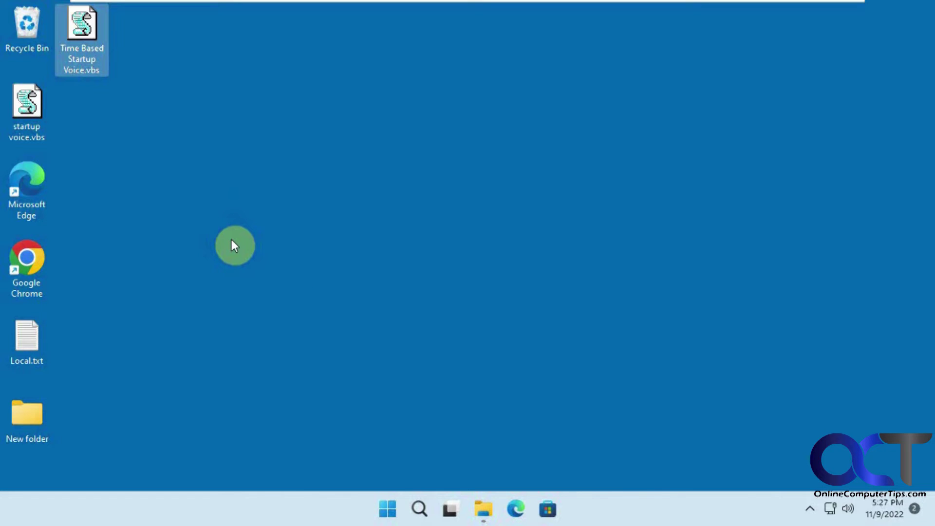
Bring back the Startup folder window and highlight the AppData part of its path.
{"action": "left_click", "coordinate": [483, 510]}
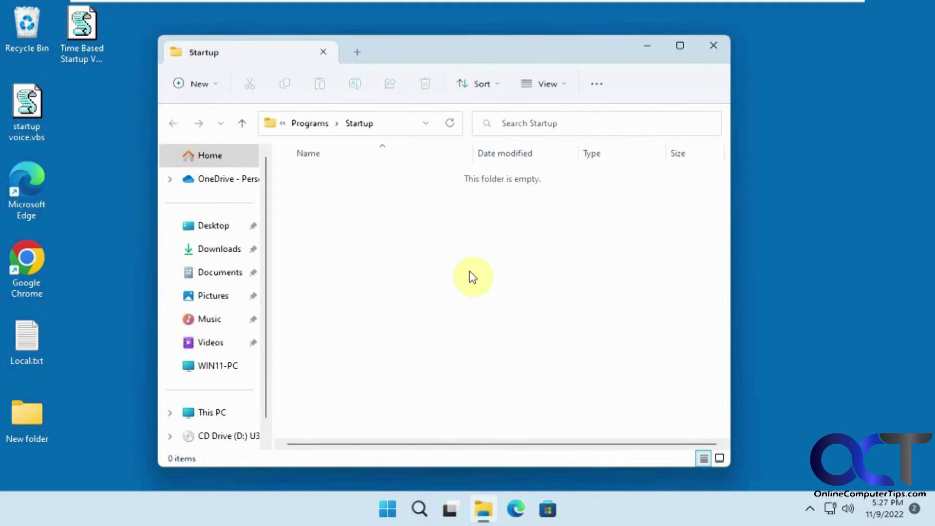
{"action": "left_click", "coordinate": [398, 128]}
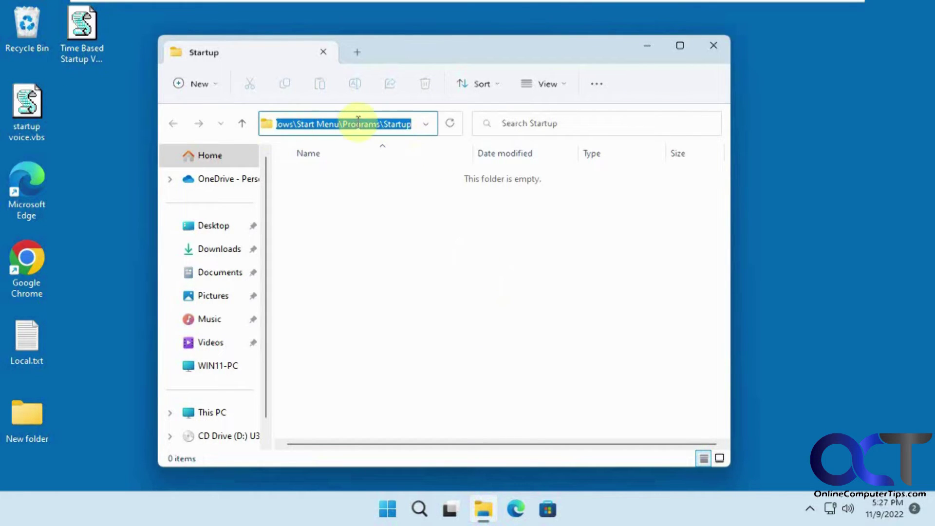
{"action": "left_click_drag", "start_coordinate": [359, 120], "coordinate": [219, 121]}
{"action": "left_click_drag", "start_coordinate": [347, 124], "coordinate": [429, 121]}
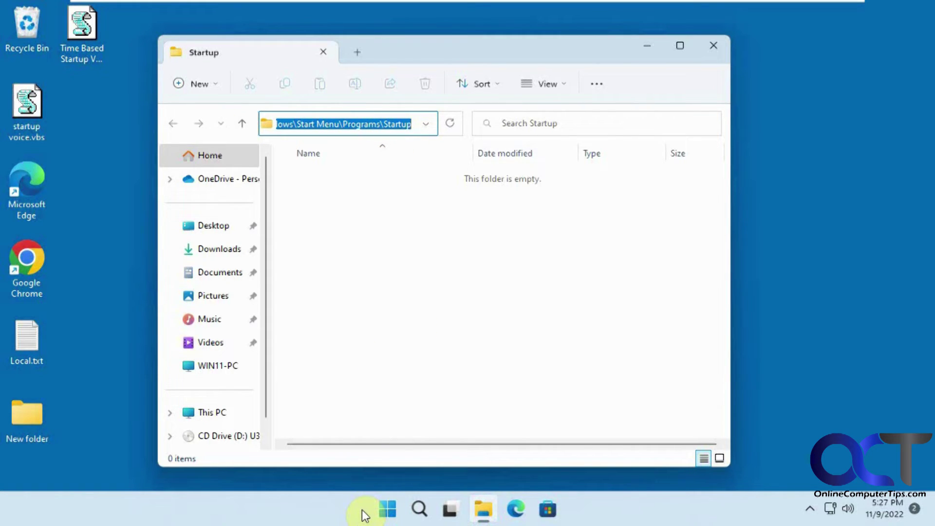
Open the Startup folder by running shell:startup from the Run prompt.
{"action": "right_click", "coordinate": [387, 509]}
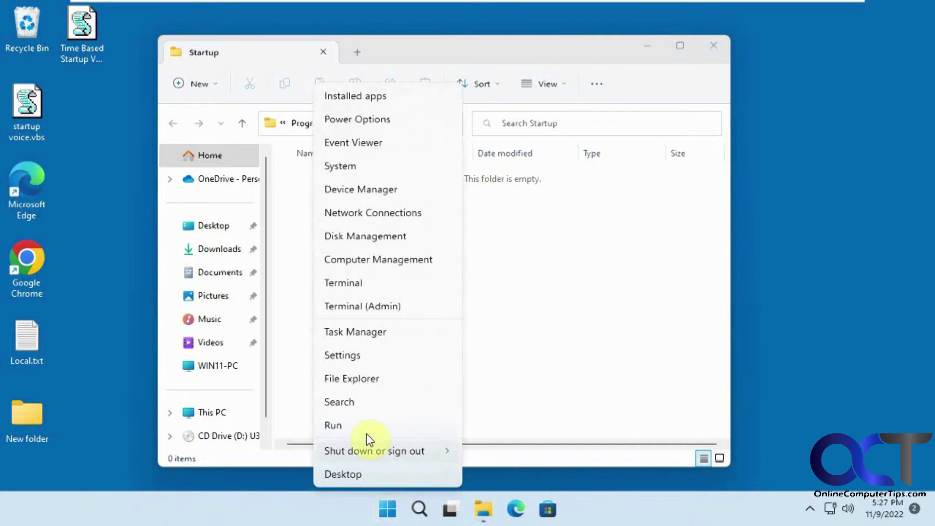
{"action": "left_click", "coordinate": [368, 431]}
{"action": "left_click", "coordinate": [198, 418]}
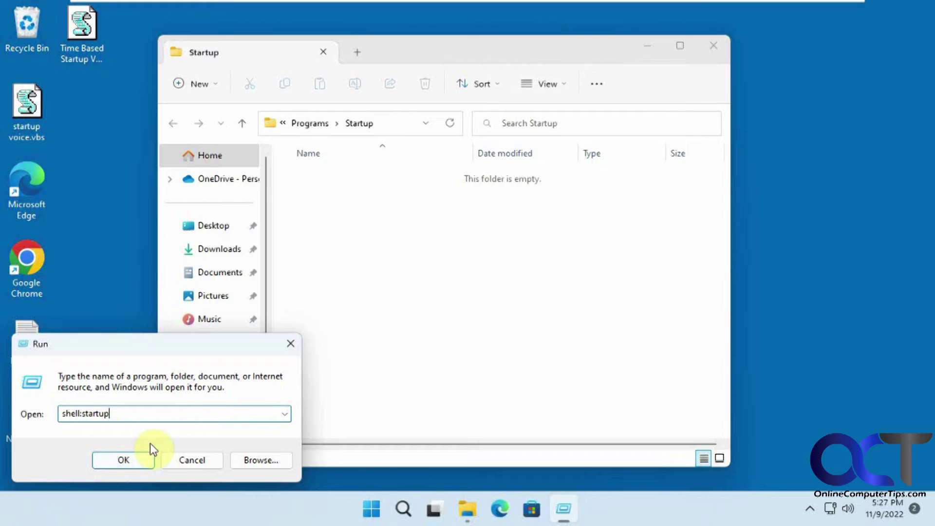
{"action": "left_click", "coordinate": [126, 462]}
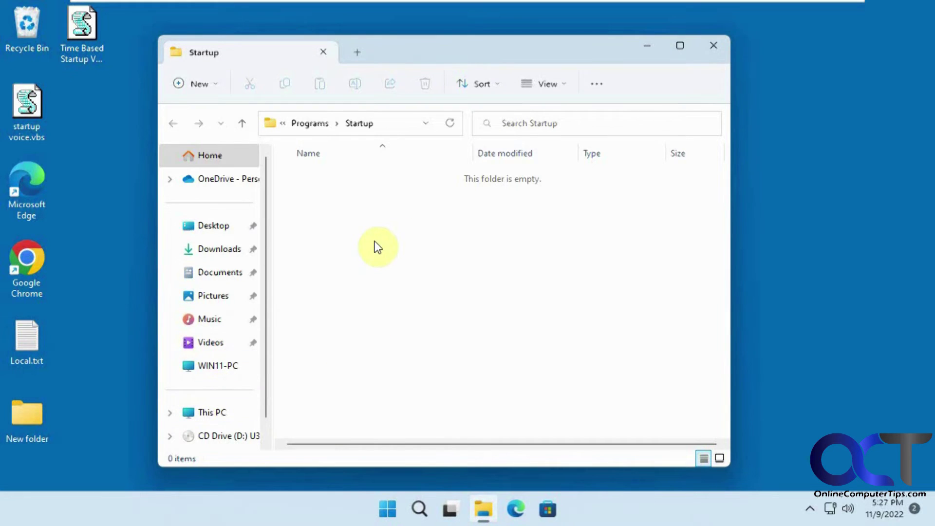
Copy Time Based Startup Voice.vbs into the Startup folder, then close the folder window.
{"action": "left_click", "coordinate": [79, 43]}
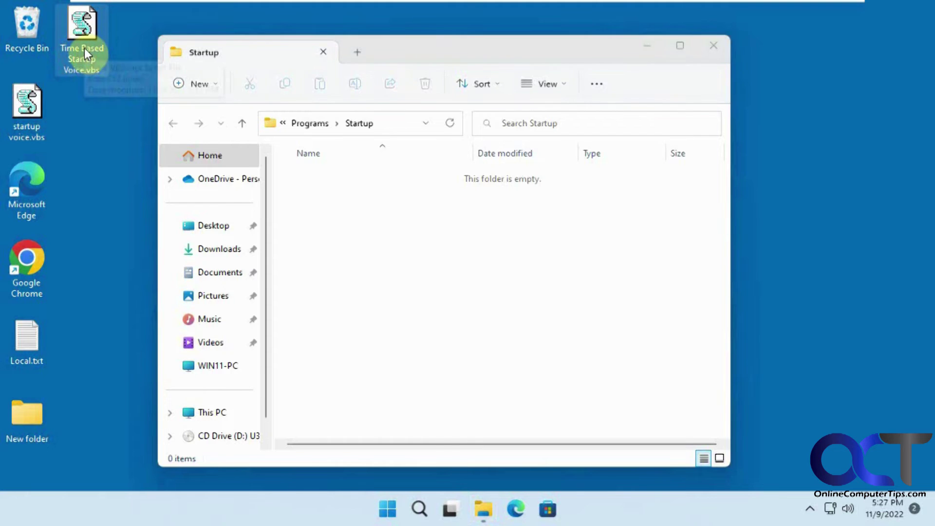
{"action": "left_click_drag", "start_coordinate": [84, 46], "coordinate": [390, 232]}
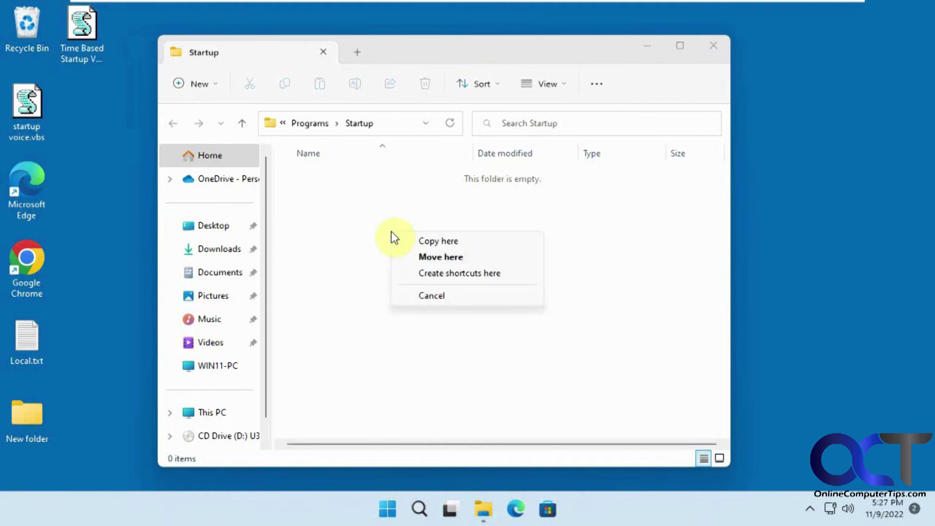
{"action": "left_click", "coordinate": [413, 240]}
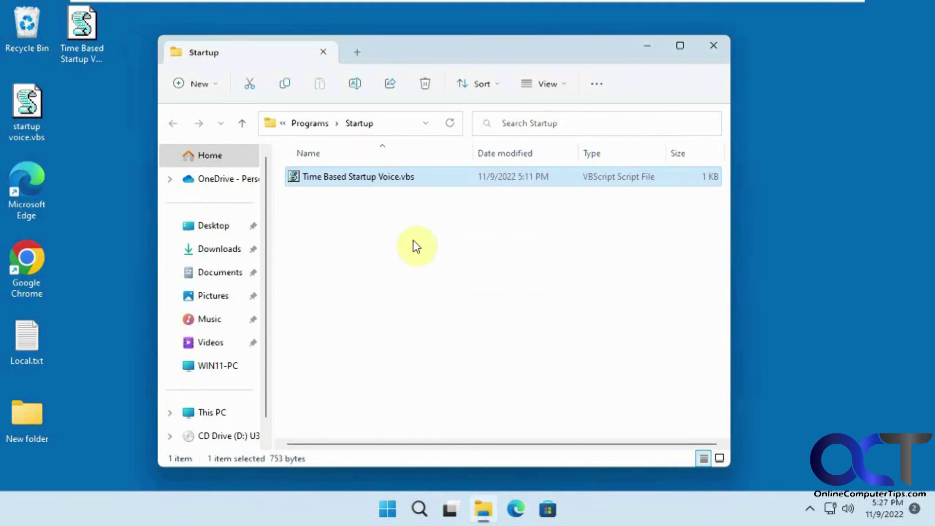
{"action": "left_click", "coordinate": [714, 45]}
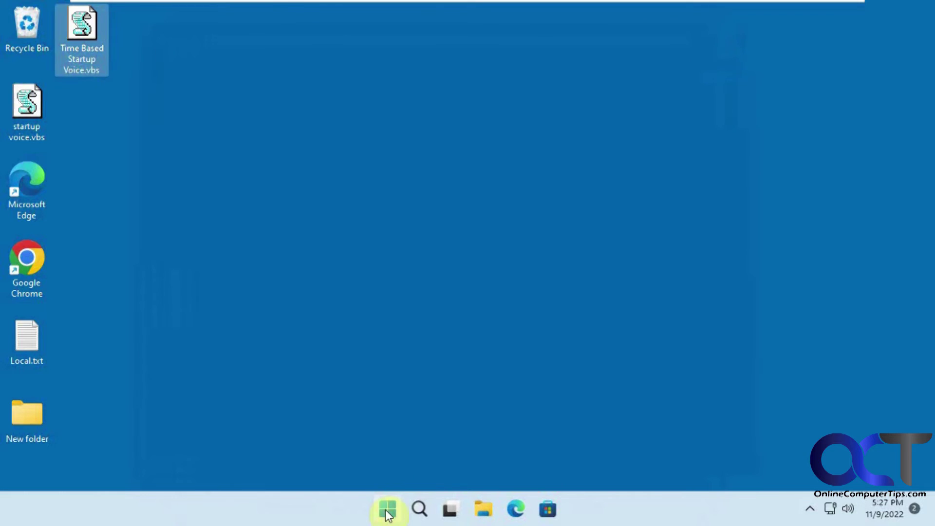
Sign out from the Start menu and sign back in with the account PIN.
{"action": "left_click", "coordinate": [388, 509]}
{"action": "left_click", "coordinate": [349, 460]}
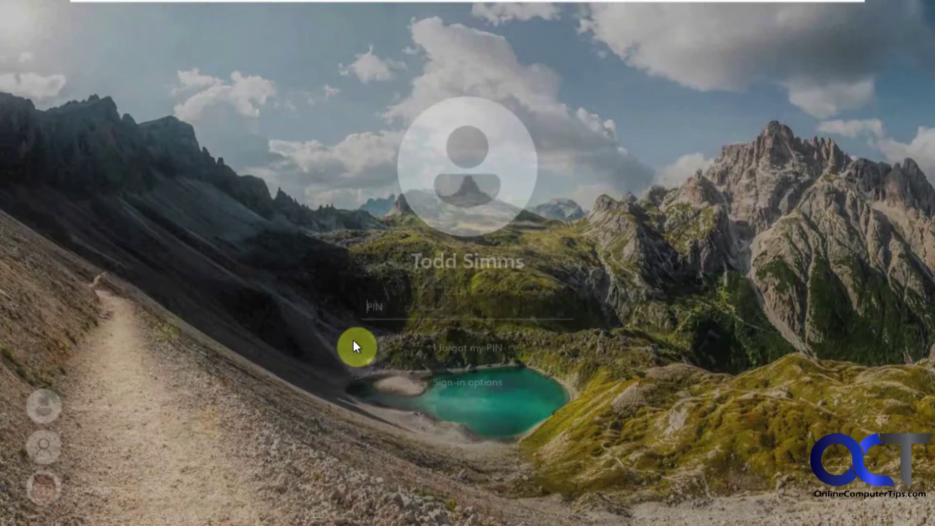
{"action": "type", "text": "1234"}
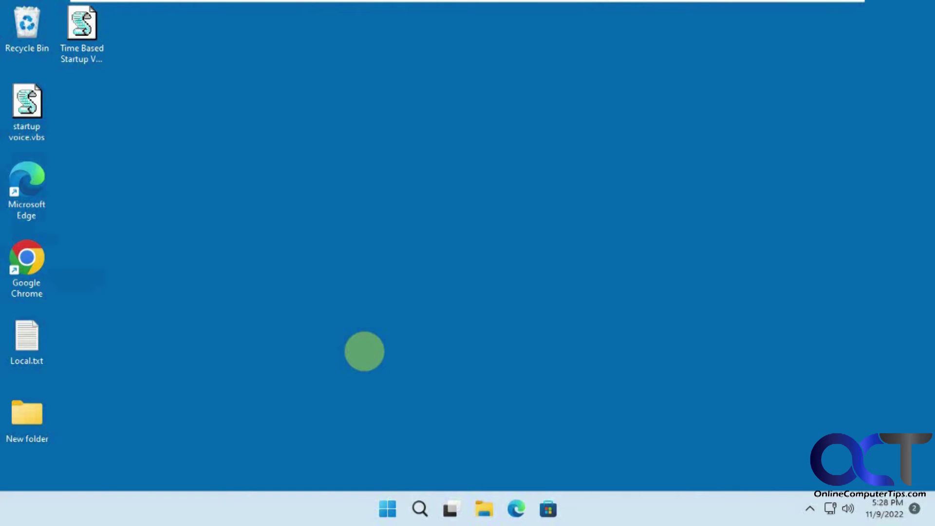
{"action": "left_click", "coordinate": [484, 506]}
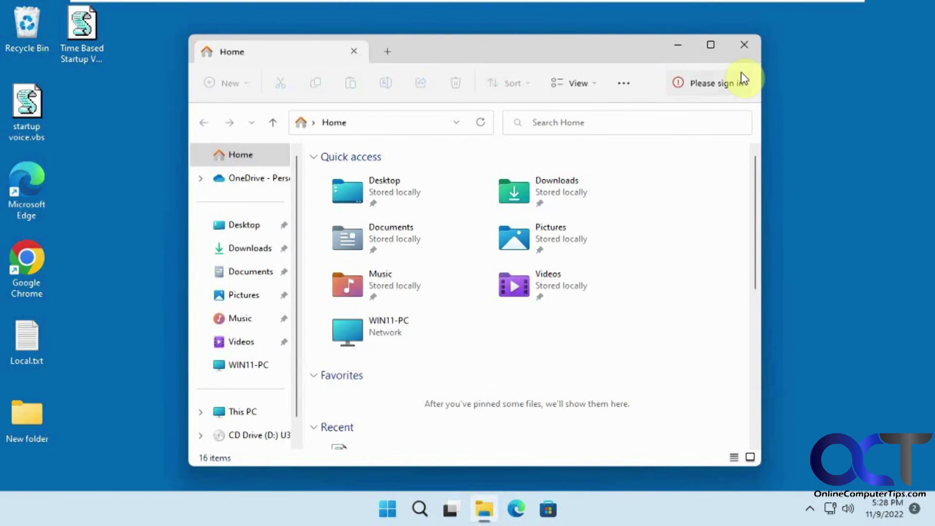
{"action": "mouse_move", "coordinate": [744, 78]}
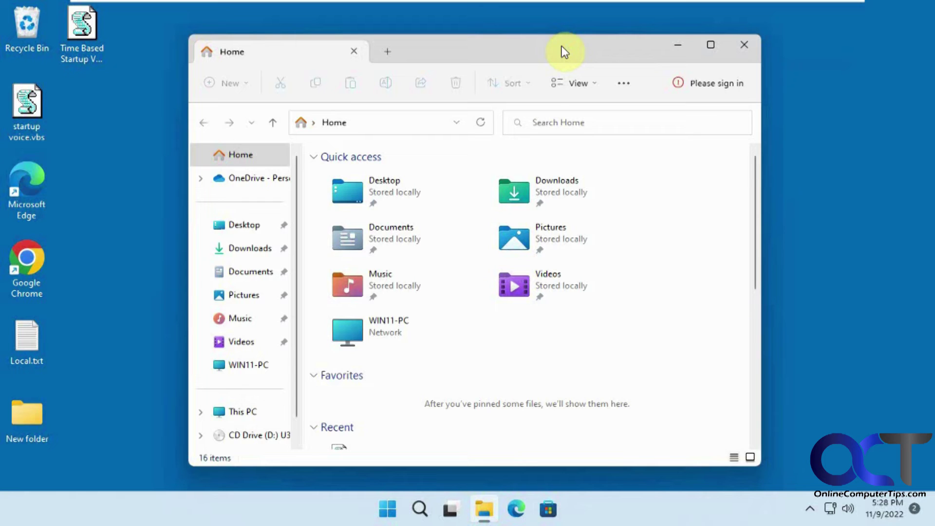
{"action": "left_click", "coordinate": [748, 46]}
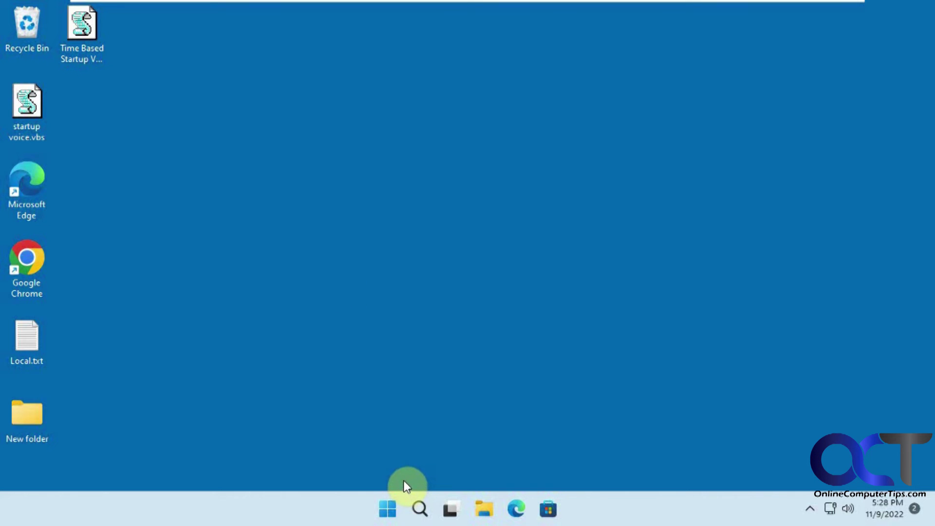
{"action": "left_click", "coordinate": [419, 508]}
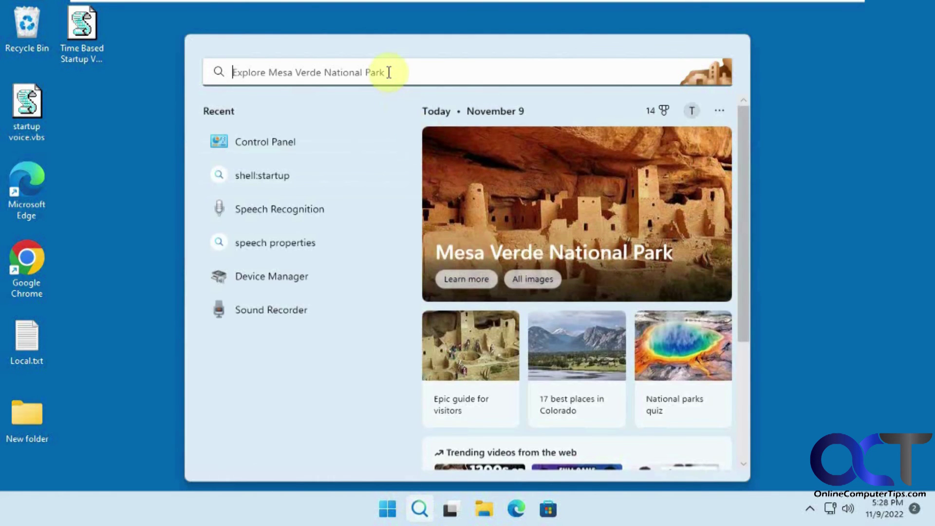
In Control Panel's Speech Recognition Text to Speech settings, choose Microsoft Zira Desktop and save.
{"action": "type", "text": "control p"}
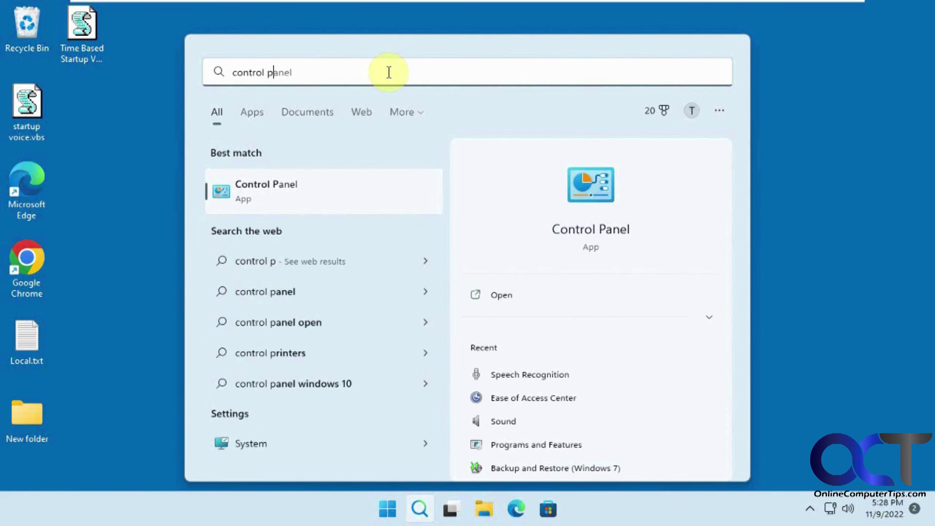
{"action": "type", "text": "anel"}
{"action": "key", "text": "Return"}
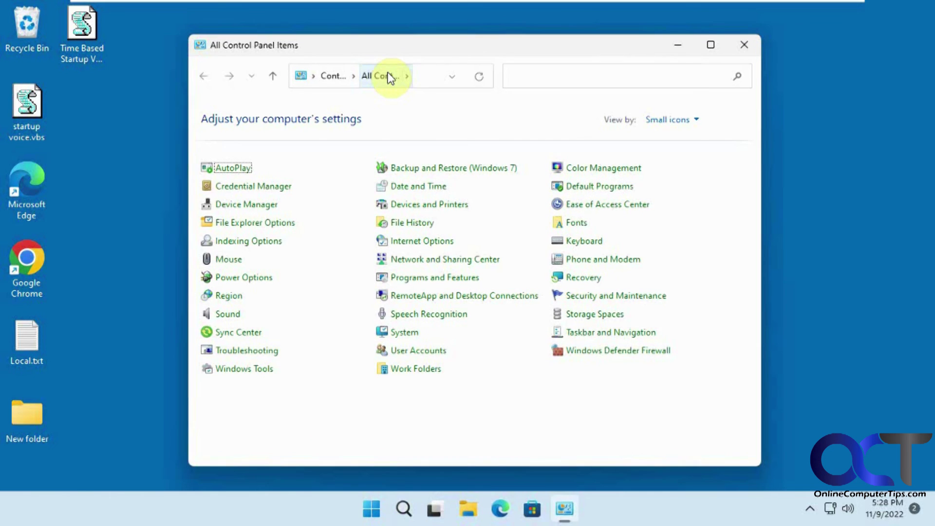
{"action": "left_click", "coordinate": [440, 318]}
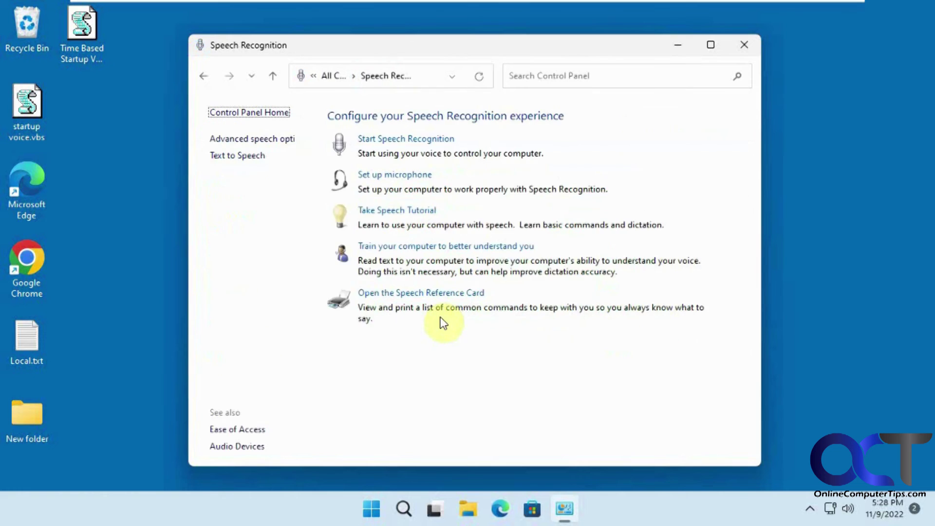
{"action": "left_click", "coordinate": [267, 138]}
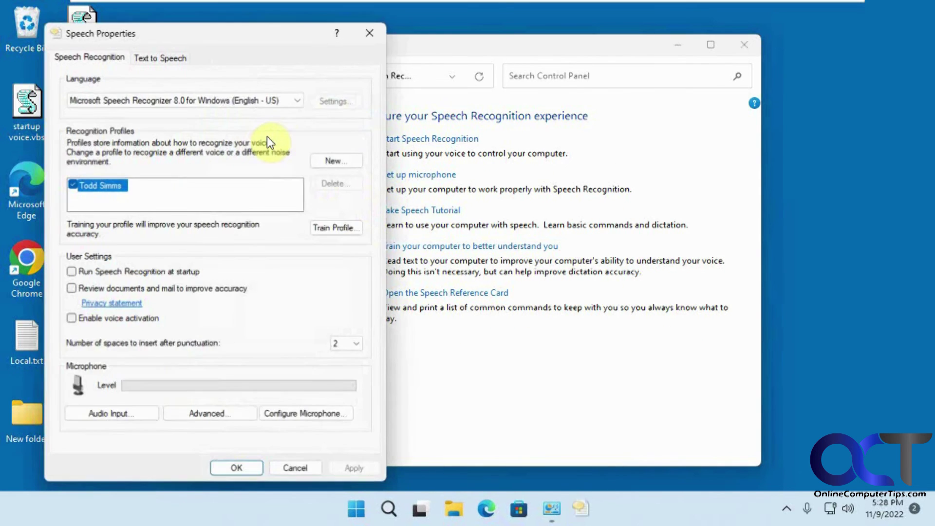
{"action": "left_click", "coordinate": [157, 57]}
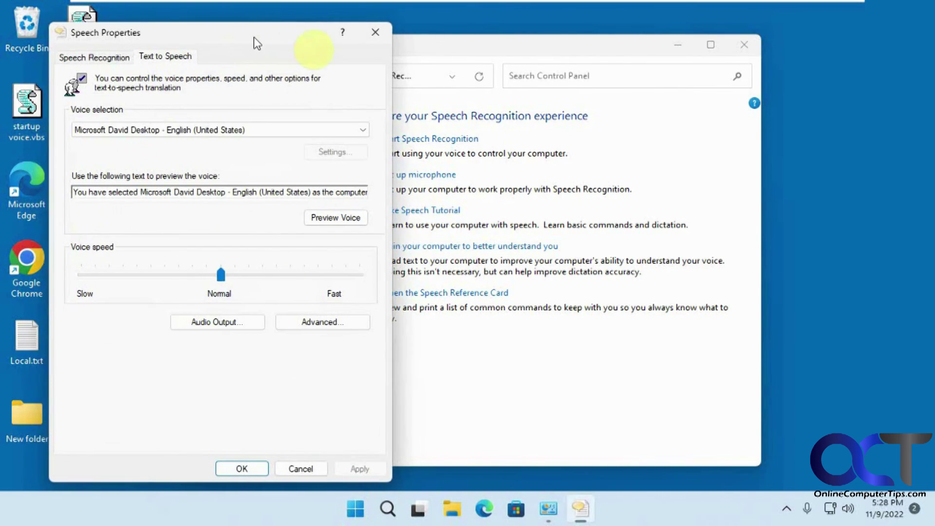
{"action": "left_click_drag", "start_coordinate": [254, 37], "coordinate": [459, 41]}
{"action": "left_click", "coordinate": [434, 133]}
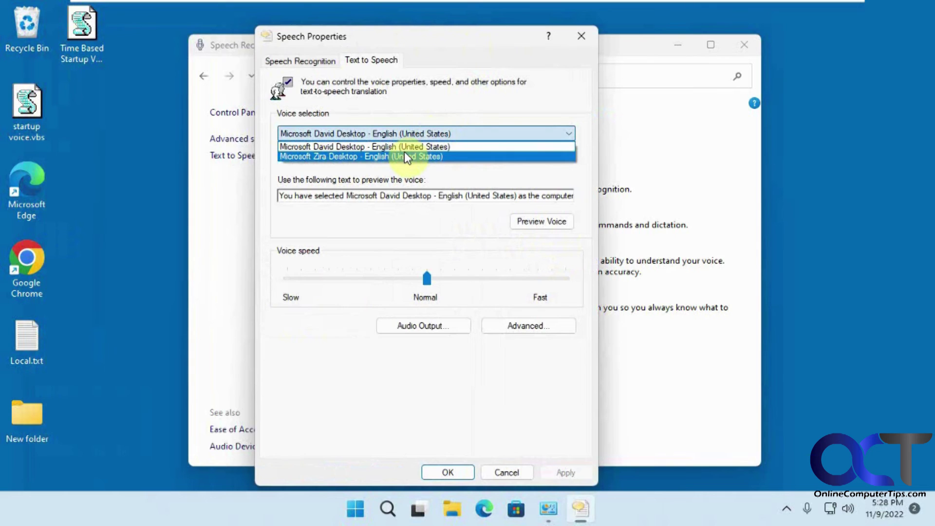
{"action": "left_click", "coordinate": [405, 155]}
{"action": "left_click", "coordinate": [453, 472]}
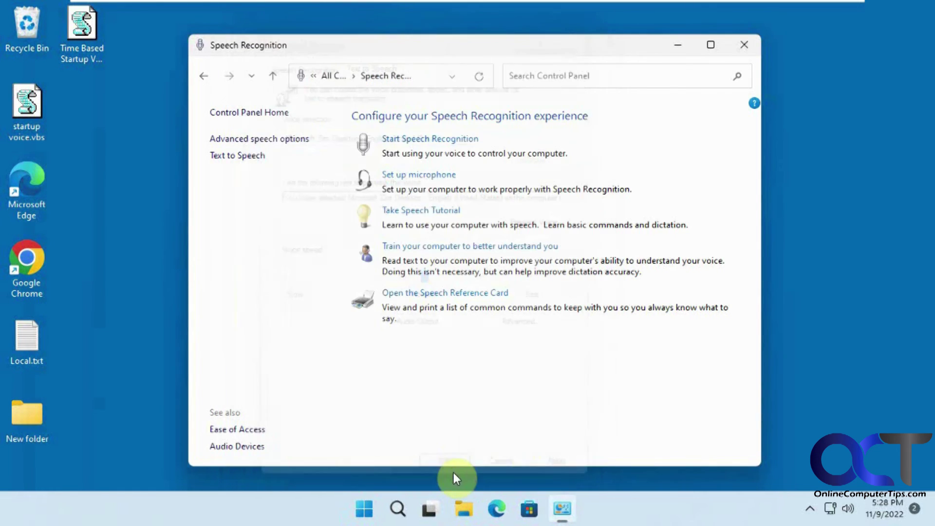
Reopen Text to Speech settings, select Microsoft David Desktop as the voice, and confirm with OK.
{"action": "left_click", "coordinate": [27, 110]}
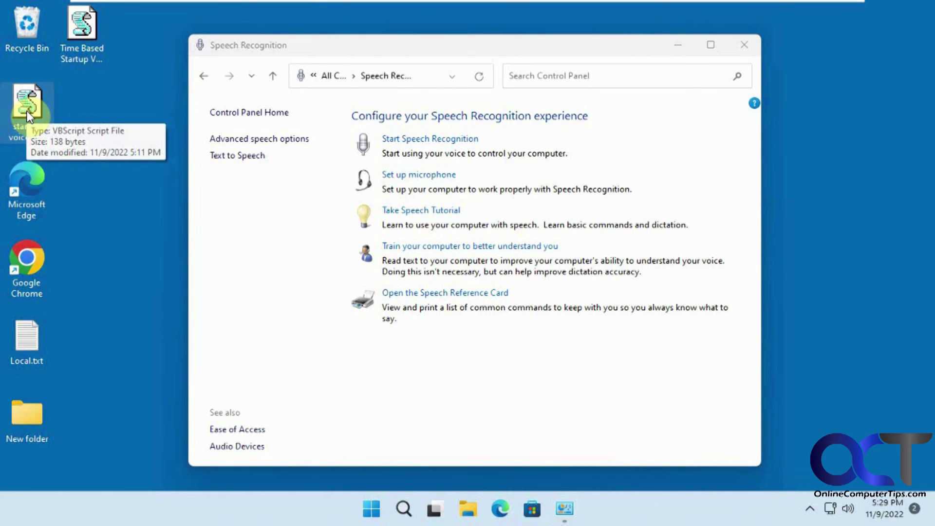
{"action": "left_click", "coordinate": [263, 139]}
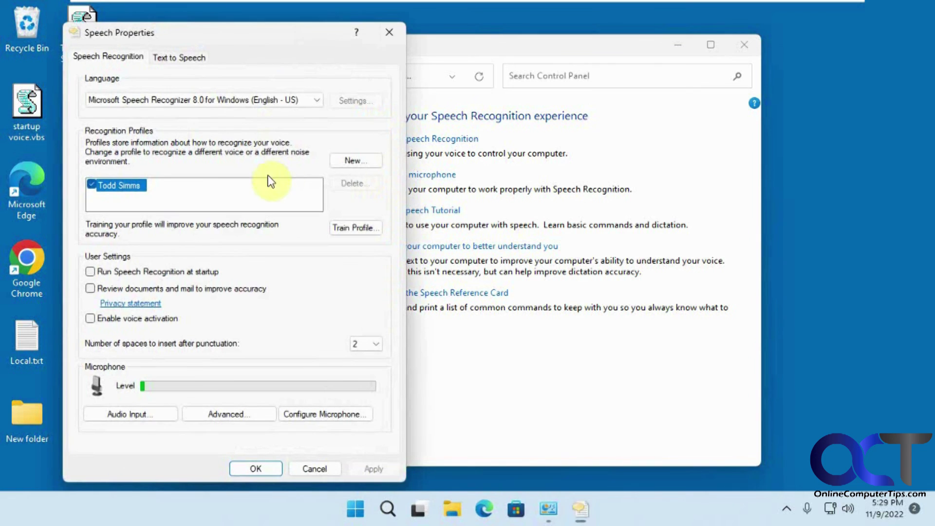
{"action": "left_click", "coordinate": [176, 57]}
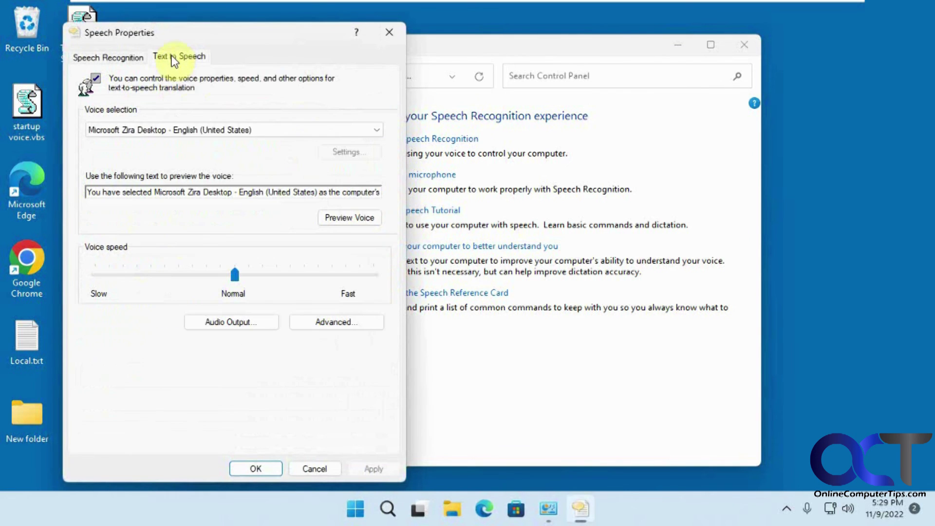
{"action": "left_click", "coordinate": [219, 132]}
{"action": "left_click", "coordinate": [185, 142]}
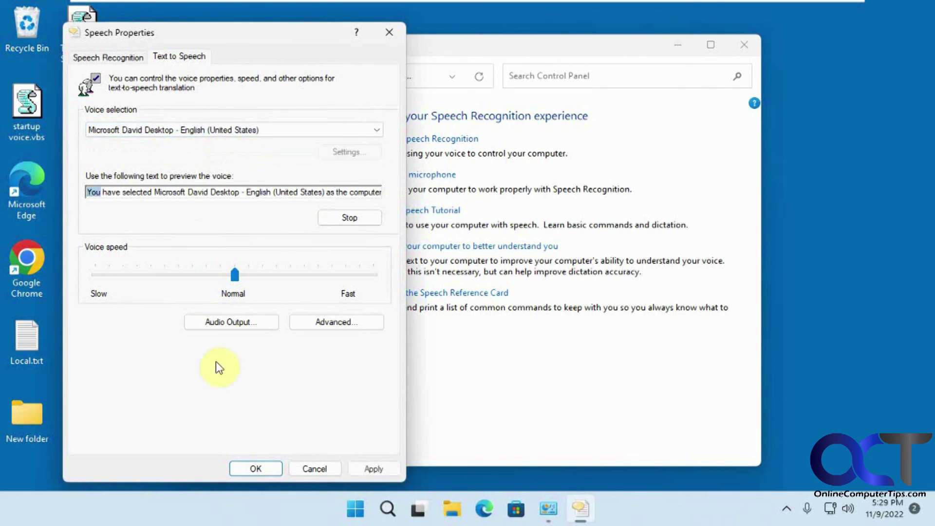
{"action": "left_click", "coordinate": [257, 468]}
{"action": "left_click", "coordinate": [29, 106]}
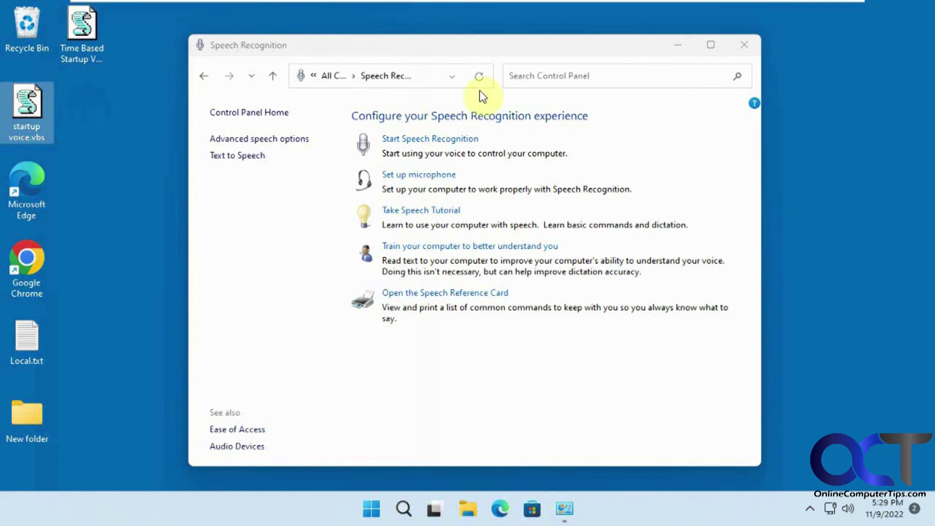
Close the Speech Recognition Control Panel window to reveal the desktop's voice script icons.
{"action": "left_click", "coordinate": [744, 48]}
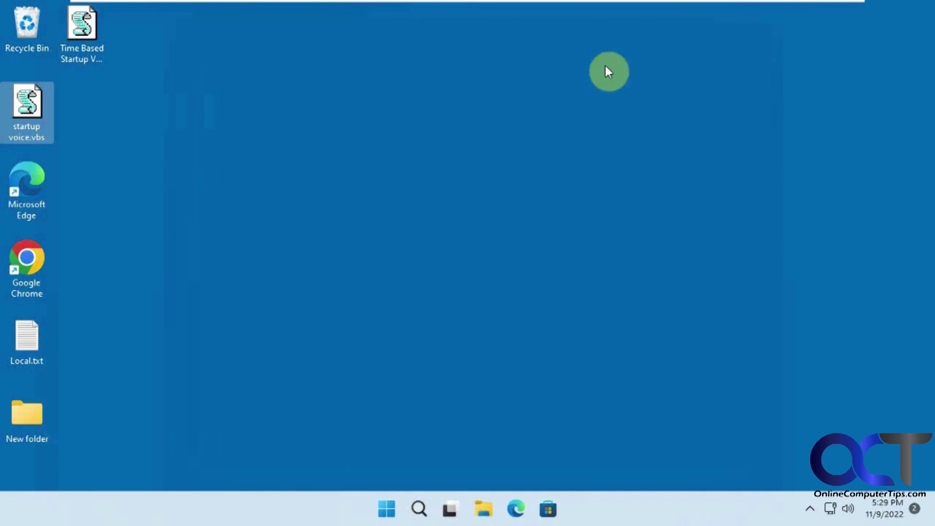